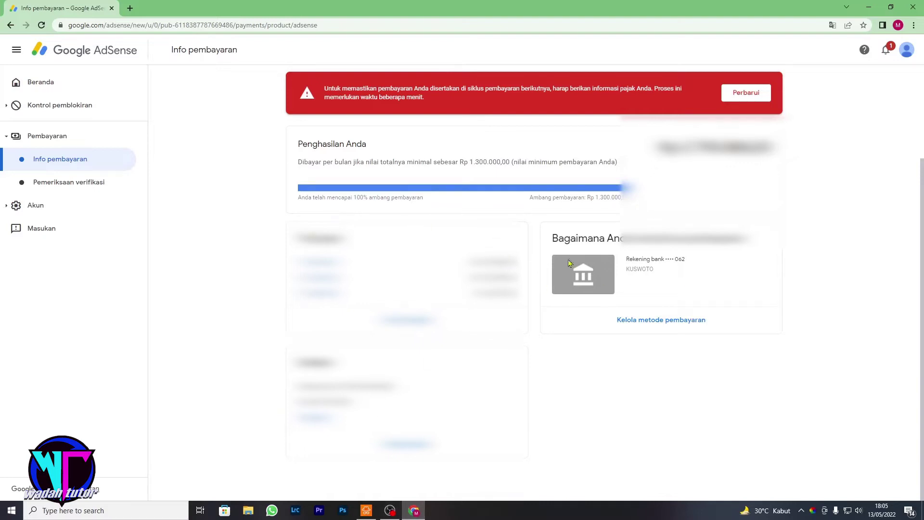
Use Perbarui on the red tax-info warning banner to reach Kelola info pajak.
{"action": "left_click", "coordinate": [747, 94]}
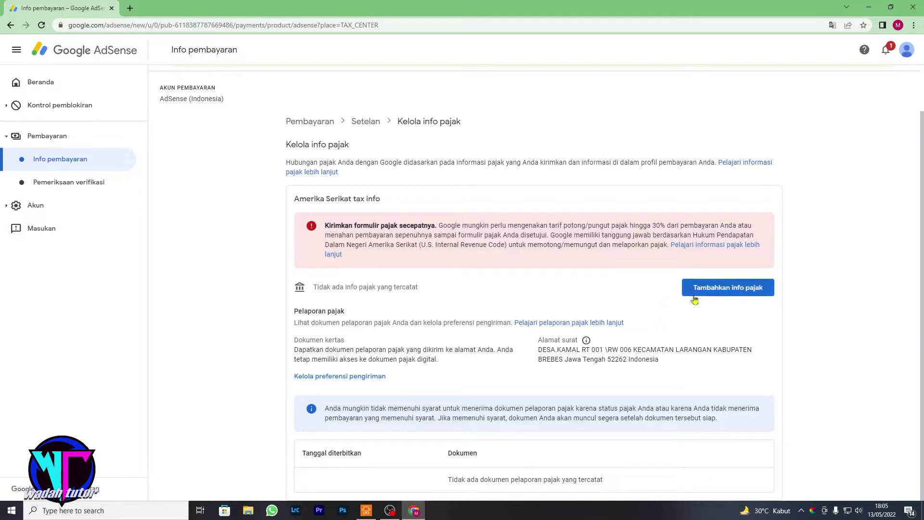
Add US tax info and start the tax form questionnaire from the Sebelum memulai notice.
{"action": "left_click", "coordinate": [714, 288]}
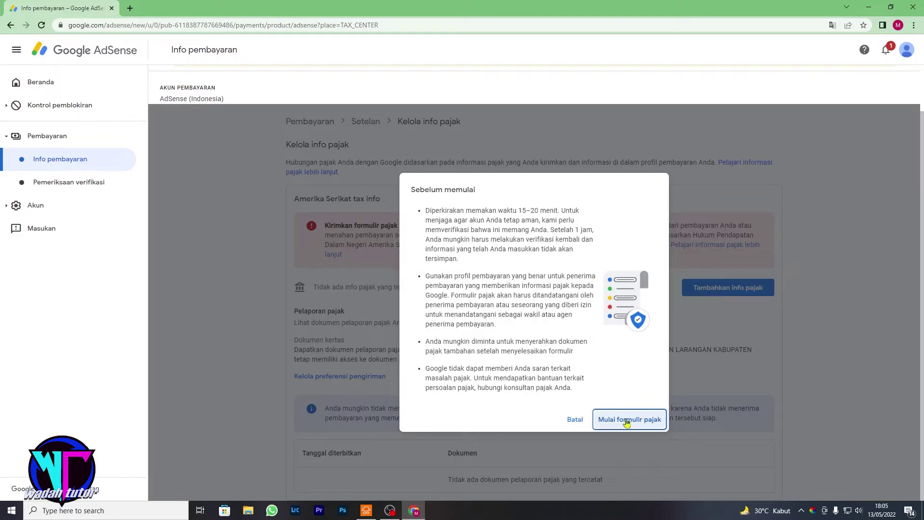
{"action": "left_click", "coordinate": [623, 420]}
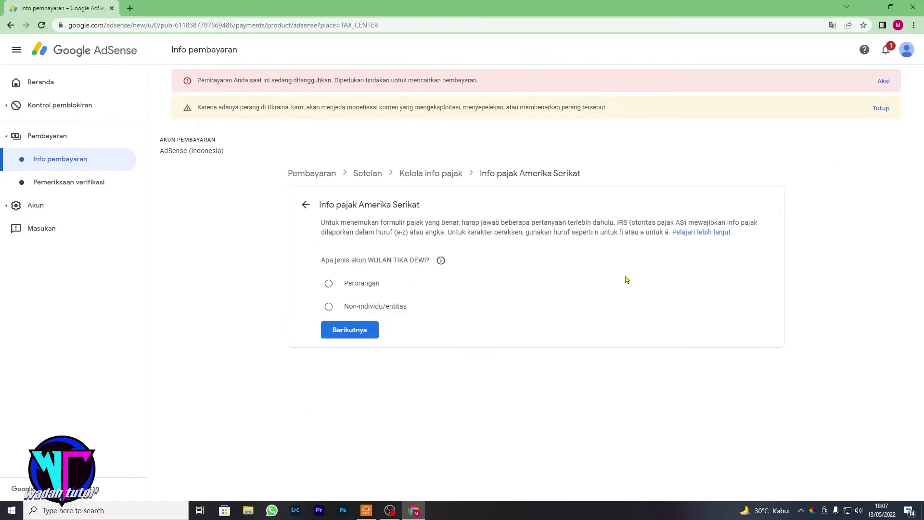
Declare a Perorangan account, answer Tidak to US person, and start the W-8BEN form.
{"action": "left_click", "coordinate": [328, 285]}
{"action": "left_click", "coordinate": [356, 334]}
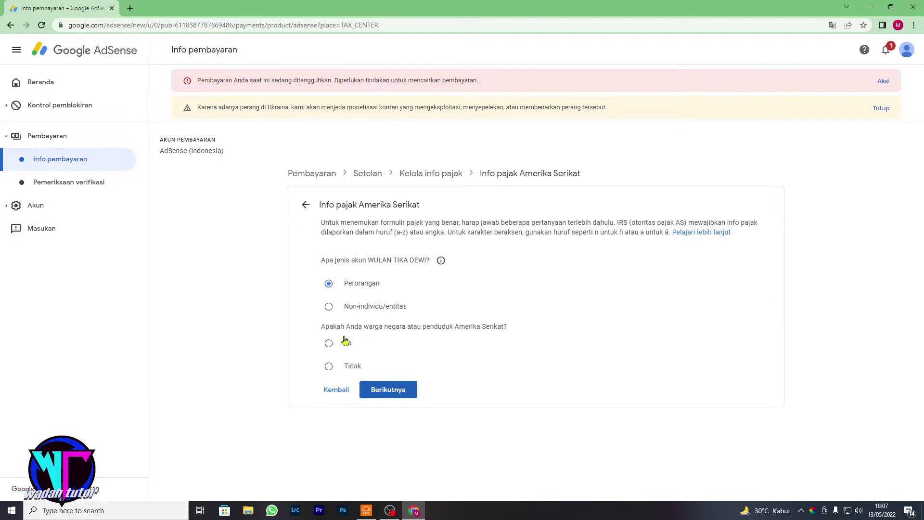
{"action": "left_click", "coordinate": [334, 367]}
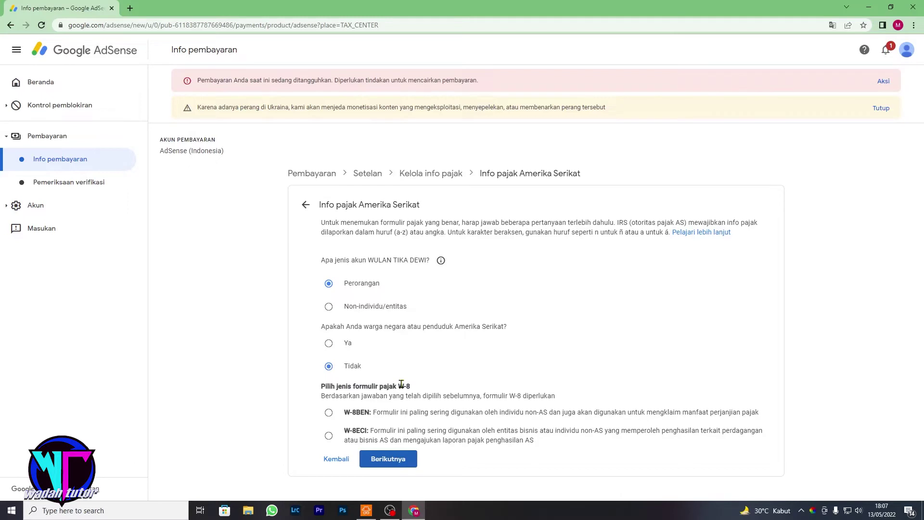
{"action": "left_click", "coordinate": [330, 413]}
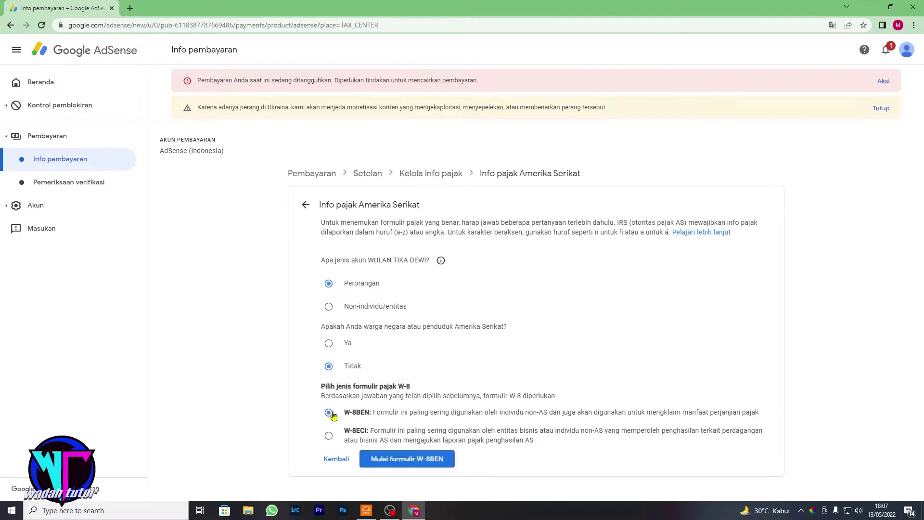
{"action": "left_click", "coordinate": [434, 461]}
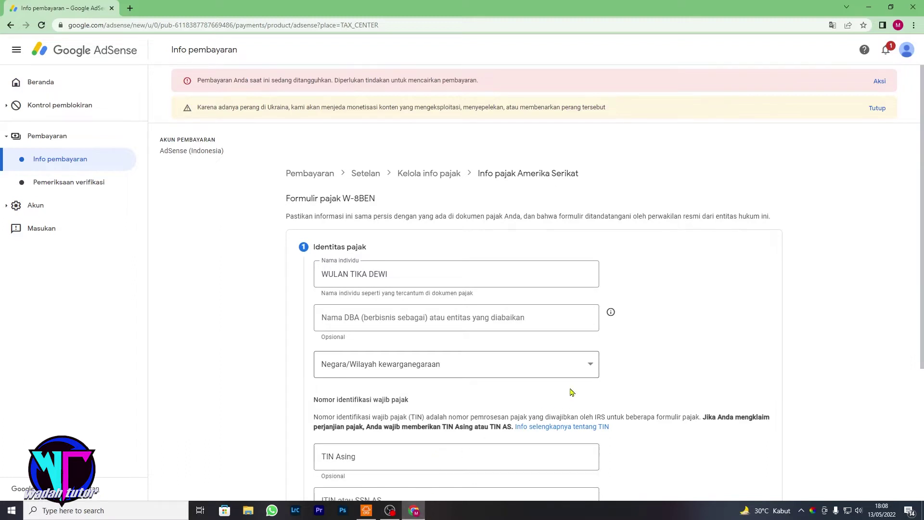
Choose Indonesia in the Negara/Wilayah kewarganegaraan dropdown.
{"action": "left_click", "coordinate": [587, 369]}
{"action": "scroll", "coordinate": [448, 284], "scroll_direction": "down", "scroll_amount": 20}
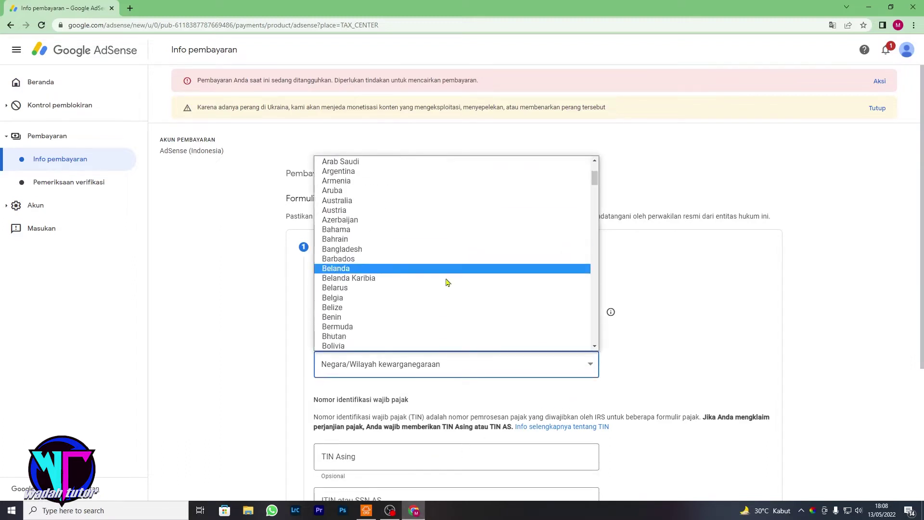
{"action": "scroll", "coordinate": [448, 282], "scroll_direction": "down", "scroll_amount": 20}
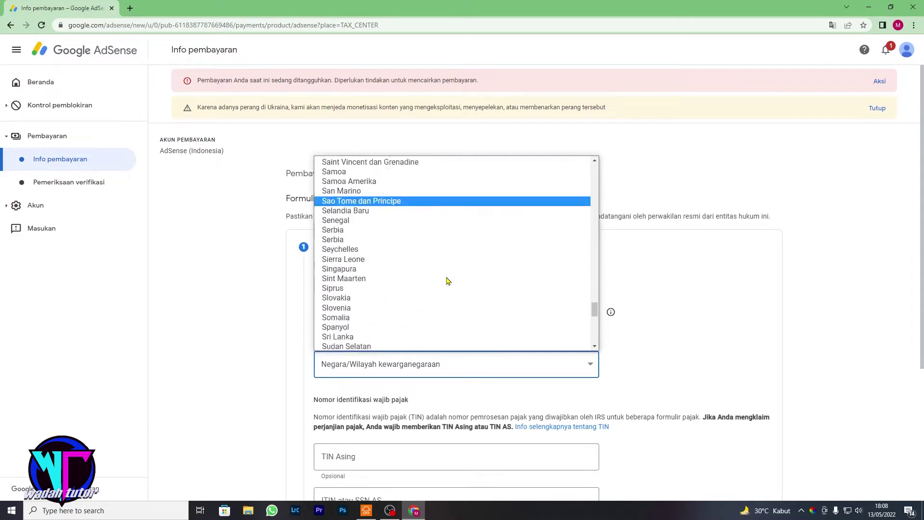
{"action": "scroll", "coordinate": [448, 281], "scroll_direction": "up", "scroll_amount": 20}
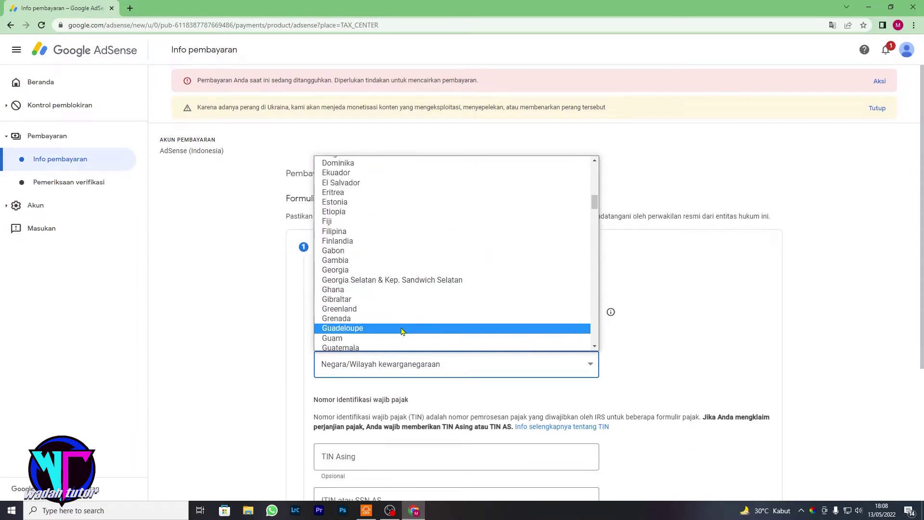
{"action": "scroll", "coordinate": [403, 322], "scroll_direction": "down", "scroll_amount": 5}
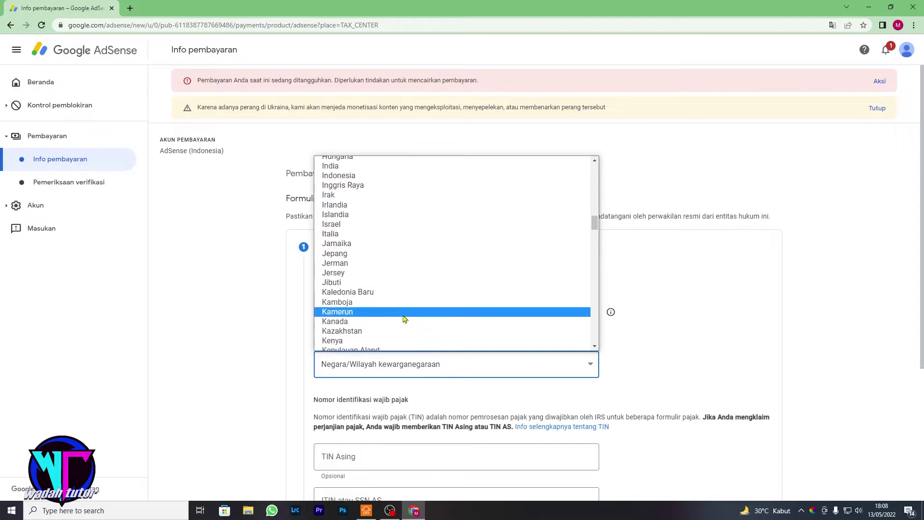
{"action": "left_click", "coordinate": [417, 176]}
{"action": "scroll", "coordinate": [515, 307], "scroll_direction": "down", "scroll_amount": 3}
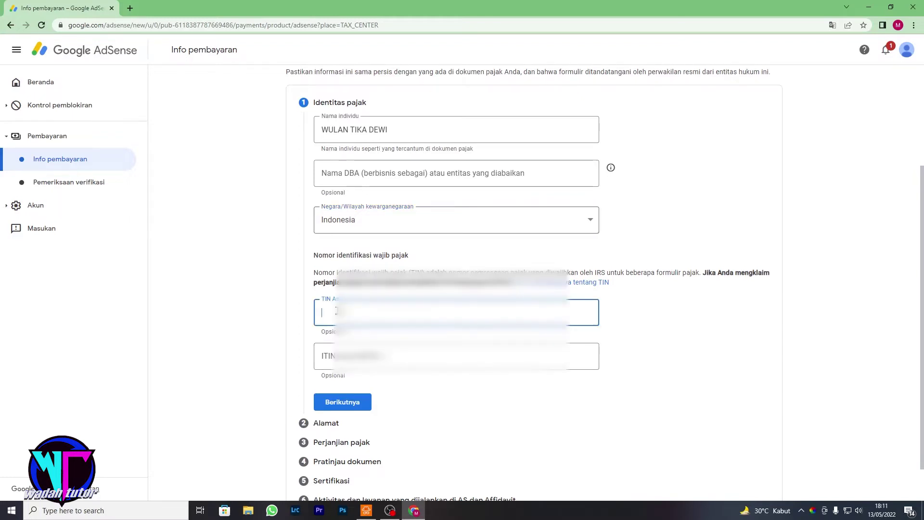
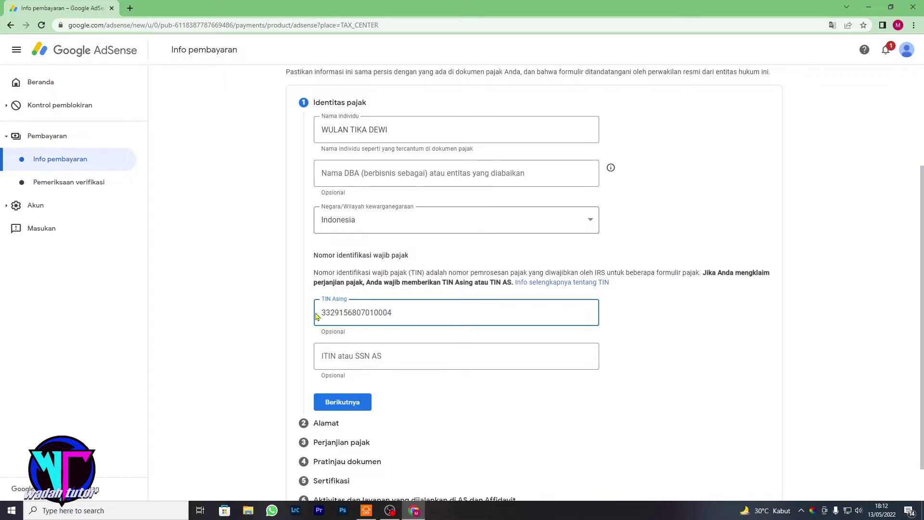
Enter the foreign tax identification number in TIN Asing and submit the tax identity section.
{"action": "left_click", "coordinate": [349, 401]}
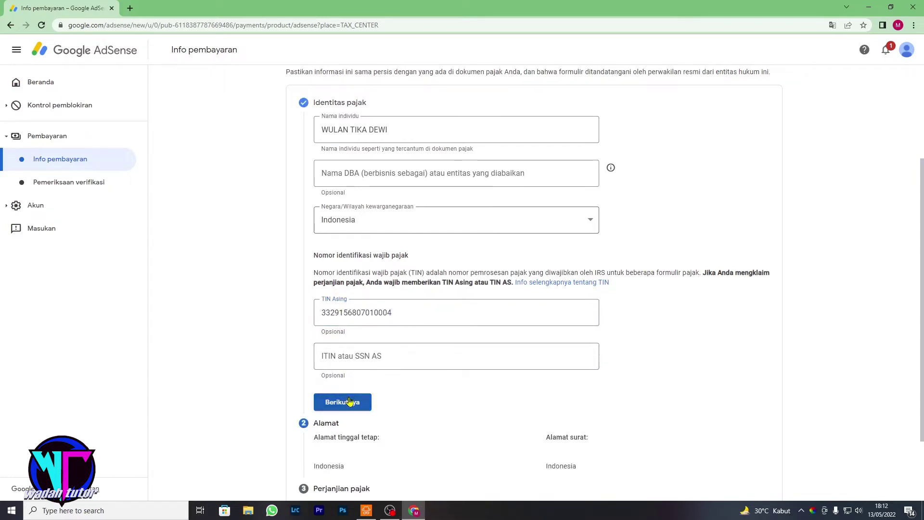
Fill the permanent address from a saved autofill suggestion, reuse it as mailing address, and continue.
{"action": "scroll", "coordinate": [390, 394], "scroll_direction": "up", "scroll_amount": 3}
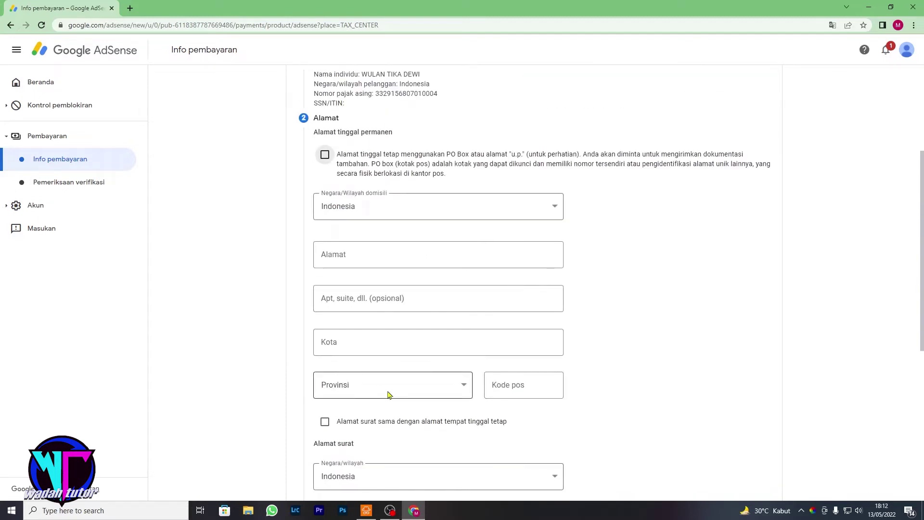
{"action": "left_click", "coordinate": [394, 261]}
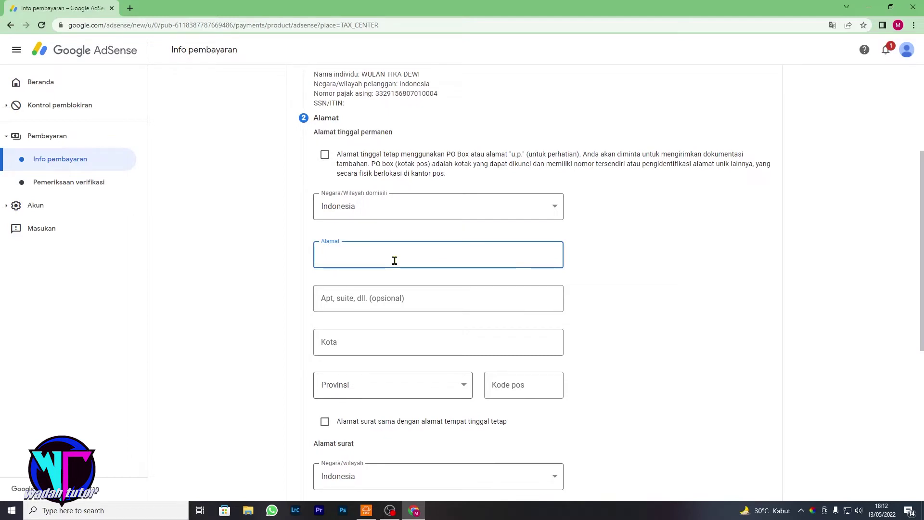
{"action": "left_click", "coordinate": [395, 260]}
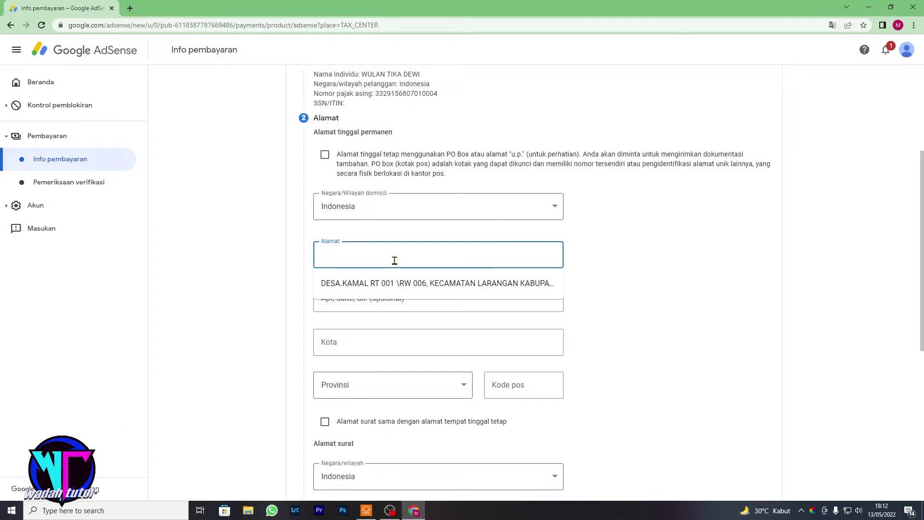
{"action": "type", "text": "KAMAL"}
{"action": "left_click", "coordinate": [392, 284]}
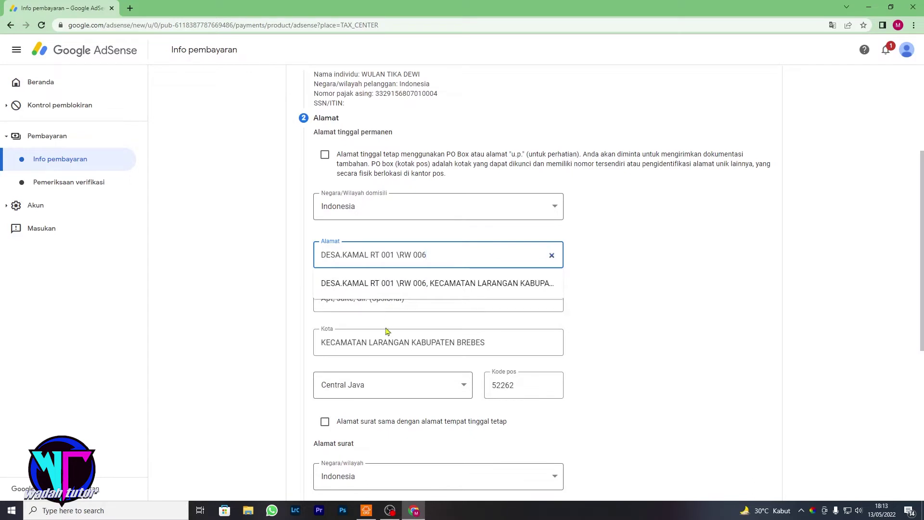
{"action": "scroll", "coordinate": [392, 379], "scroll_direction": "down", "scroll_amount": 1}
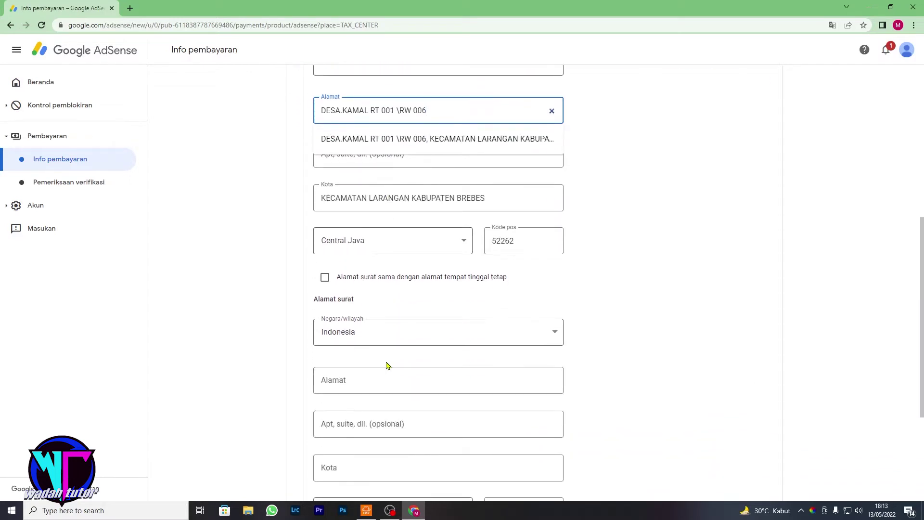
{"action": "left_click", "coordinate": [332, 281]}
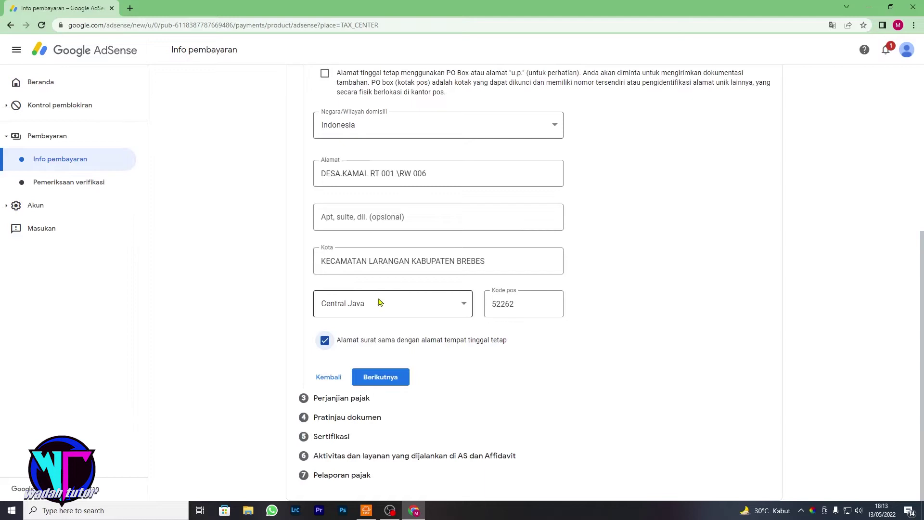
{"action": "left_click", "coordinate": [390, 379]}
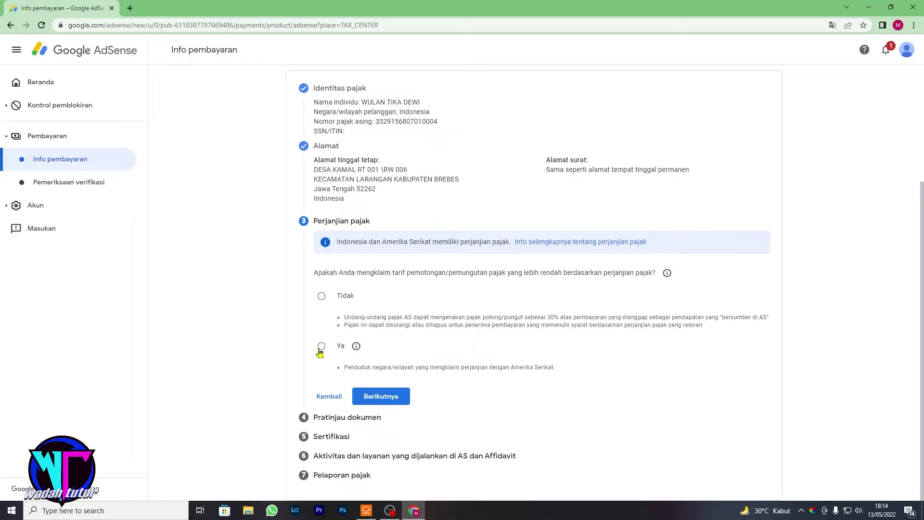
Answer Ya, tick the treaty-country resident box, and select Indonesia as the treaty country.
{"action": "left_click", "coordinate": [320, 351]}
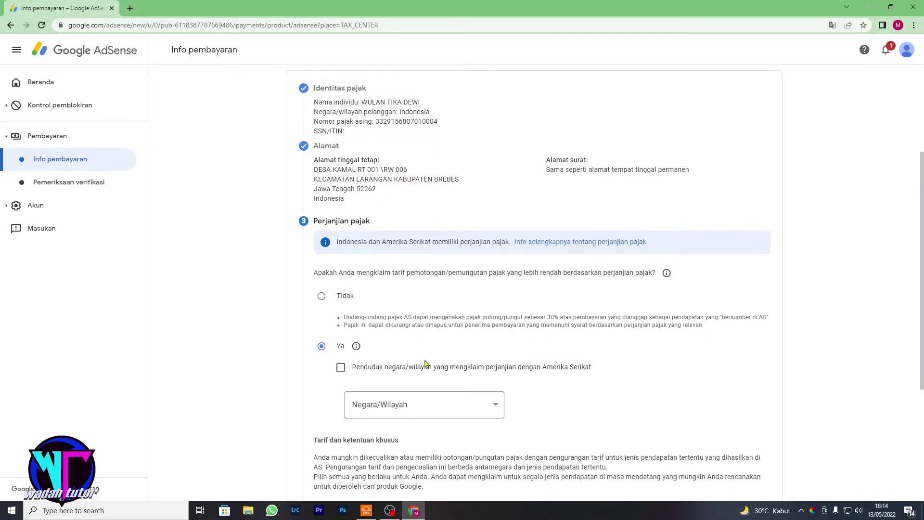
{"action": "scroll", "coordinate": [433, 361], "scroll_direction": "down", "scroll_amount": 1}
{"action": "left_click", "coordinate": [481, 356]}
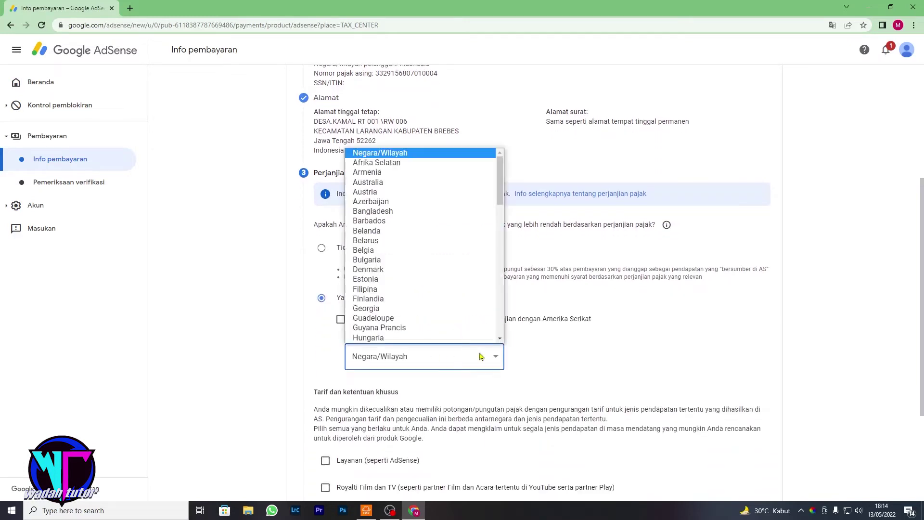
{"action": "type", "text": "indo"}
{"action": "left_click", "coordinate": [340, 319]}
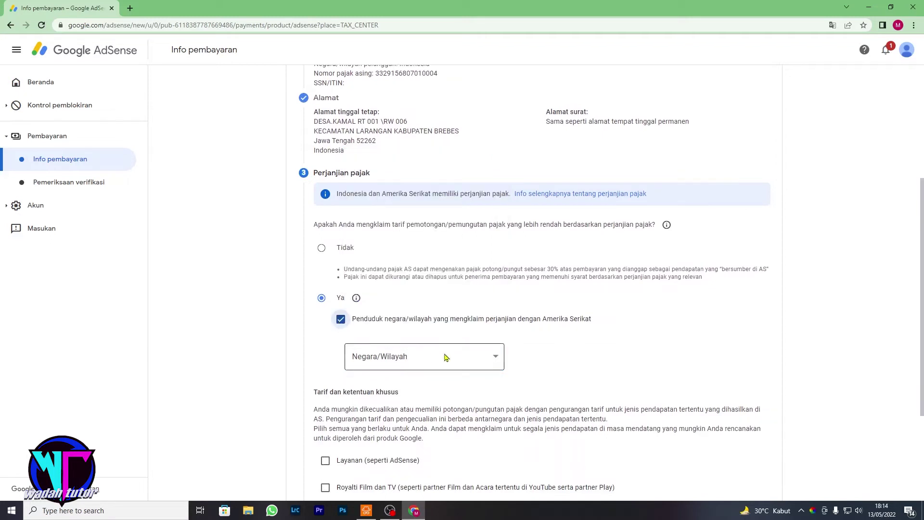
{"action": "left_click", "coordinate": [488, 358]}
{"action": "scroll", "coordinate": [439, 322], "scroll_direction": "down", "scroll_amount": 10}
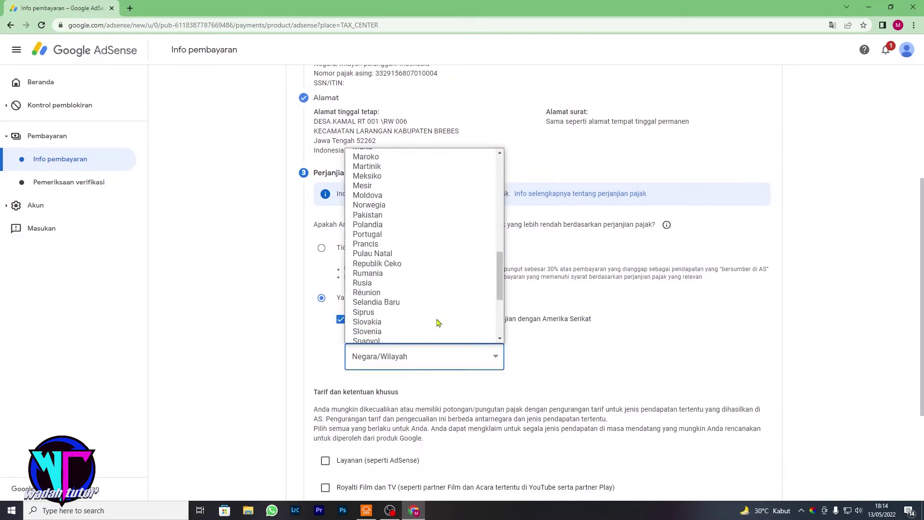
{"action": "scroll", "coordinate": [438, 320], "scroll_direction": "up", "scroll_amount": 5}
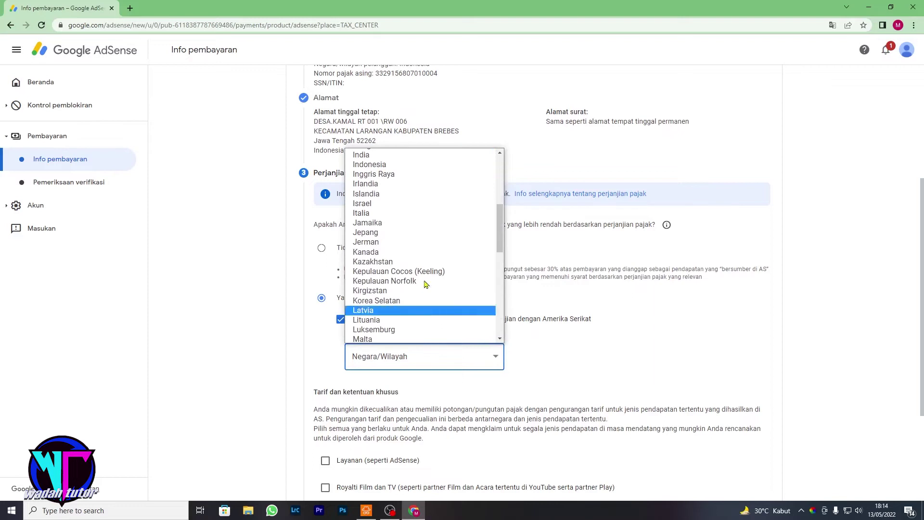
{"action": "left_click", "coordinate": [398, 165]}
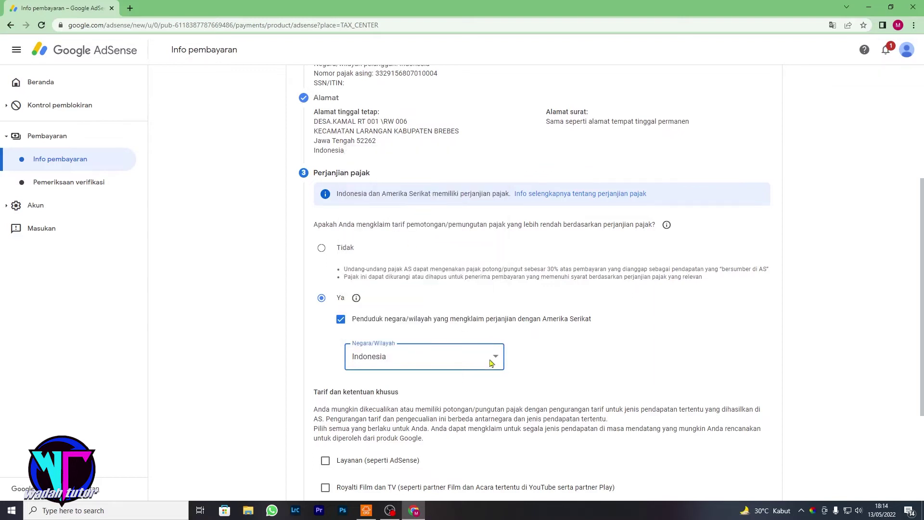
{"action": "scroll", "coordinate": [490, 362], "scroll_direction": "down", "scroll_amount": 2}
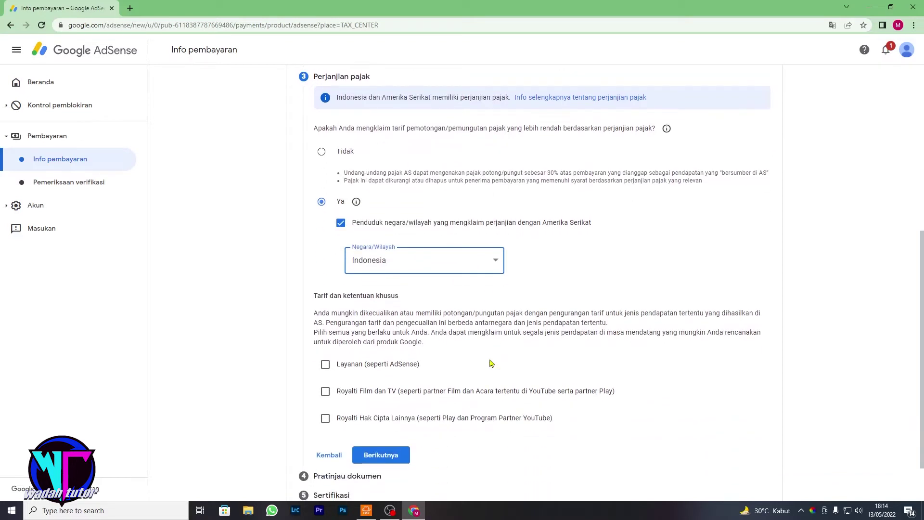
Claim 0% under Pasal 8 ayat 1 for Layanan, confirm eligibility, and tick Royalti Film dan TV.
{"action": "left_click", "coordinate": [325, 365]}
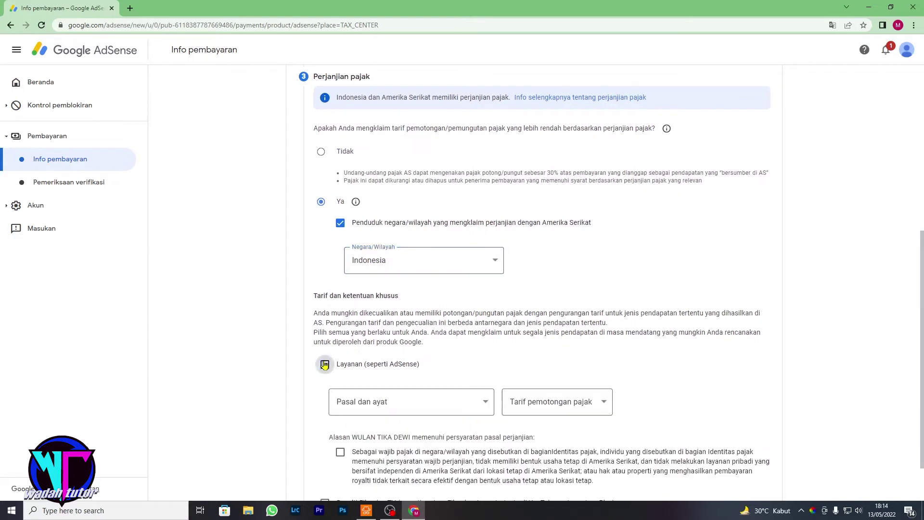
{"action": "left_click", "coordinate": [485, 403]}
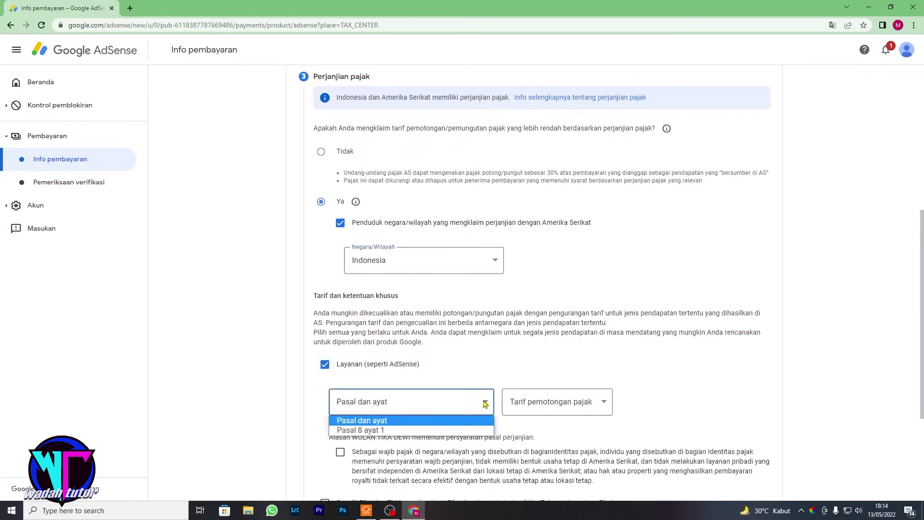
{"action": "left_click", "coordinate": [458, 430]}
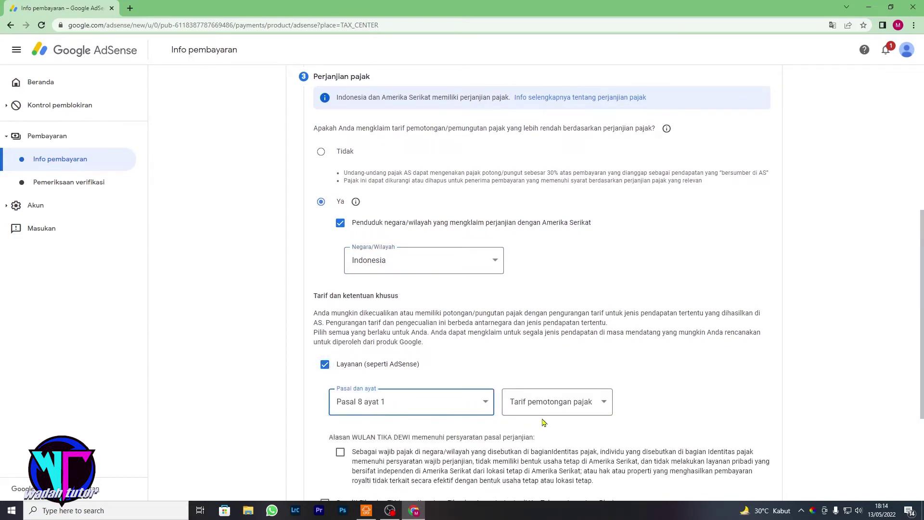
{"action": "left_click", "coordinate": [606, 405]}
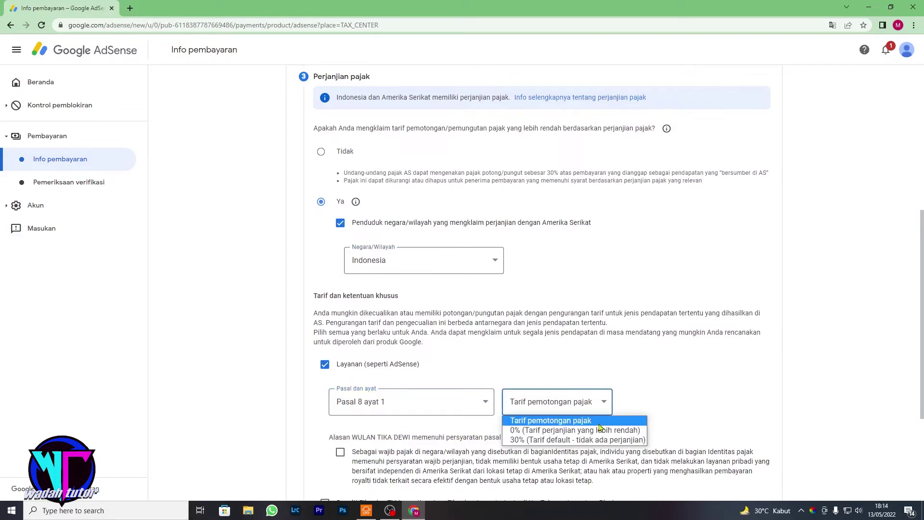
{"action": "left_click", "coordinate": [598, 431]}
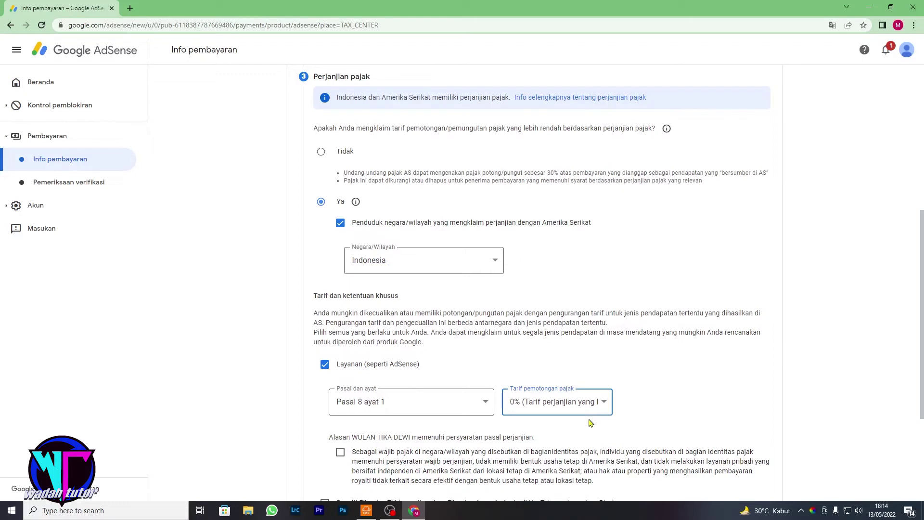
{"action": "scroll", "coordinate": [589, 418], "scroll_direction": "down", "scroll_amount": 3}
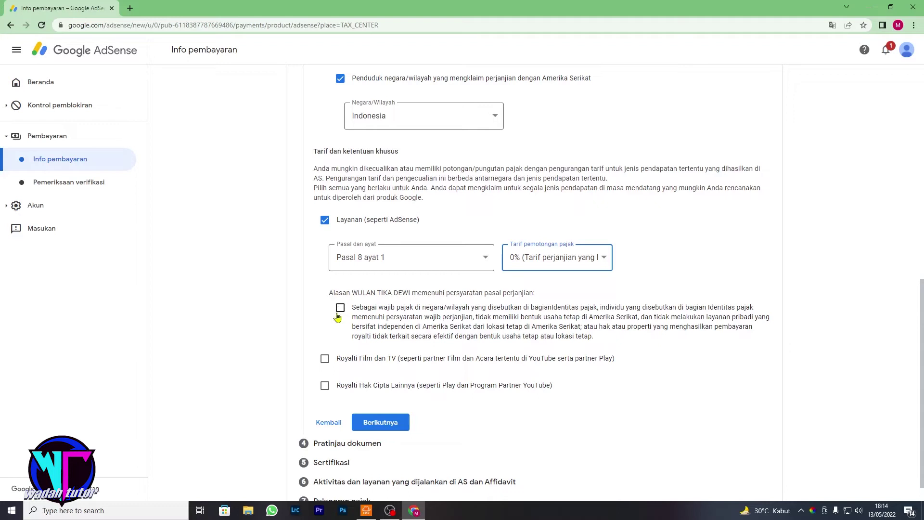
{"action": "left_click", "coordinate": [340, 309]}
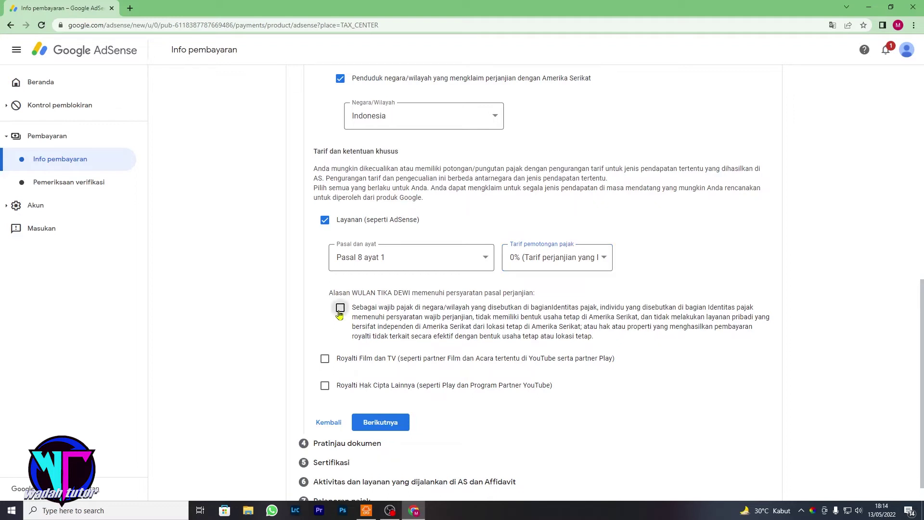
{"action": "scroll", "coordinate": [337, 318], "scroll_direction": "down", "scroll_amount": 1}
{"action": "left_click", "coordinate": [324, 334]}
Set Royalti Film dan TV to Pasal 13 ayat 2 at 10% and confirm eligibility.
{"action": "left_click", "coordinate": [474, 364]}
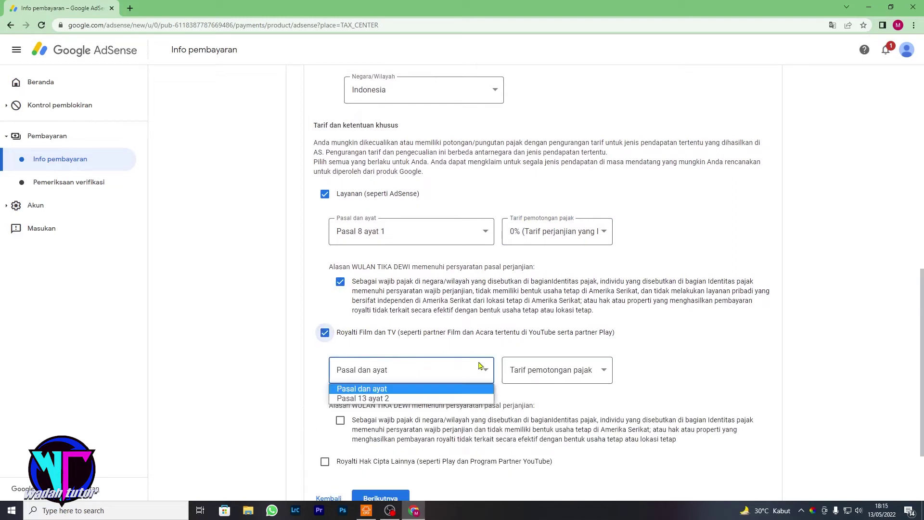
{"action": "left_click", "coordinate": [462, 399]}
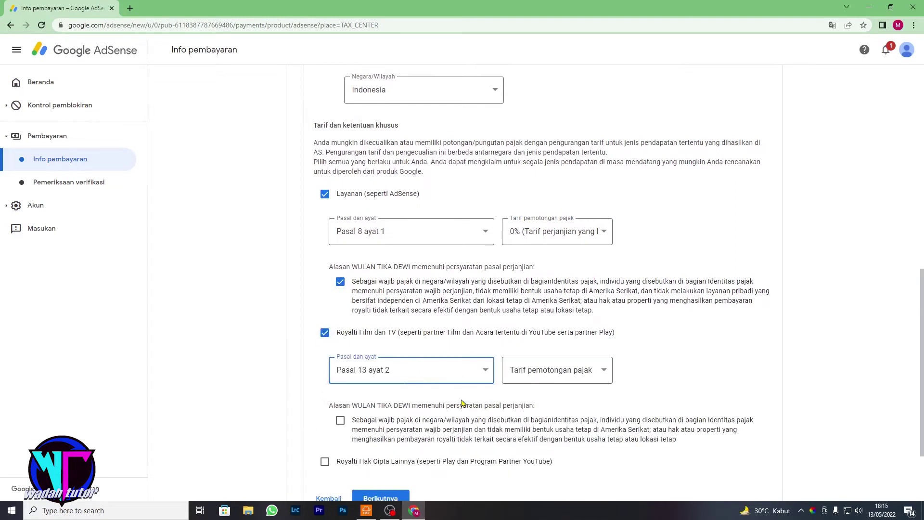
{"action": "left_click", "coordinate": [598, 371]}
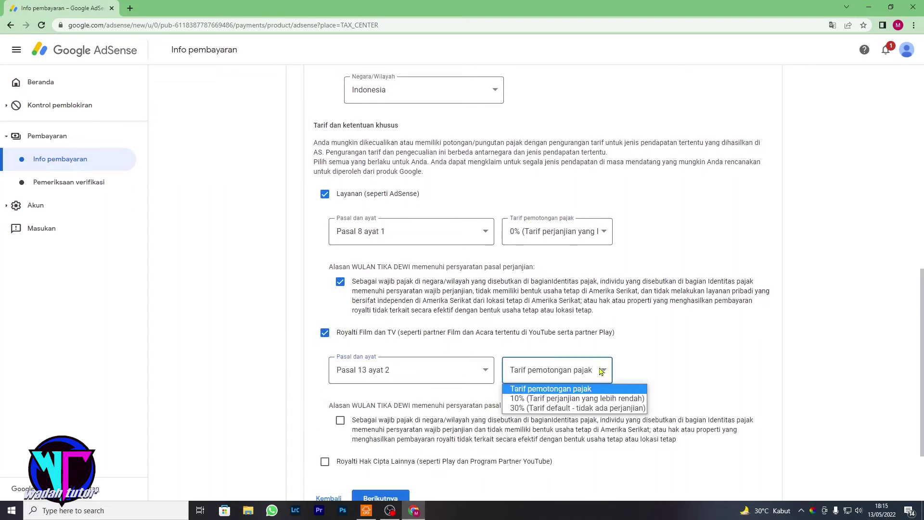
{"action": "left_click", "coordinate": [595, 400]}
{"action": "scroll", "coordinate": [419, 381], "scroll_direction": "down", "scroll_amount": 2}
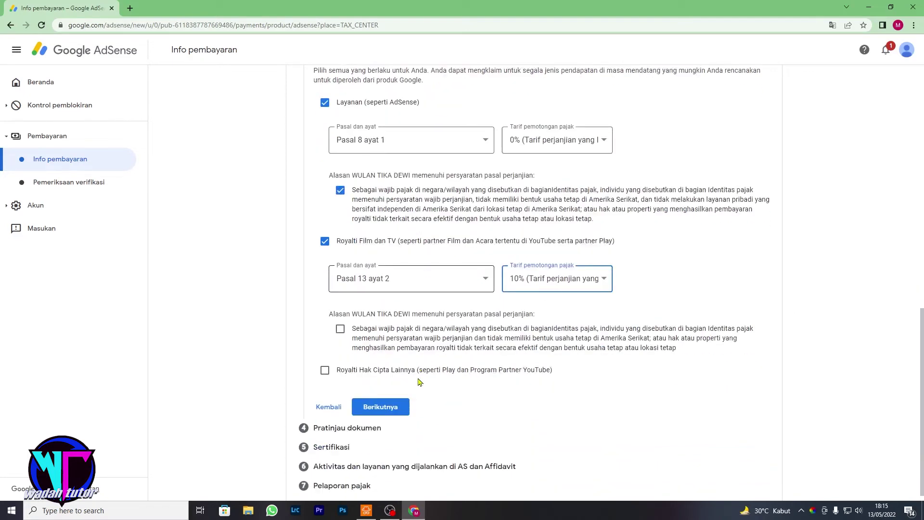
{"action": "left_click", "coordinate": [340, 318]}
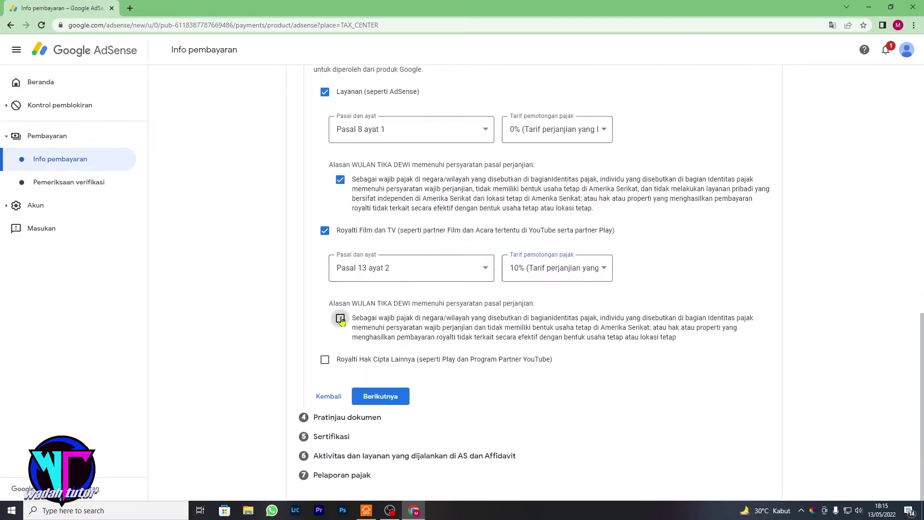
Claim 10% under Pasal 13 ayat 2 for Royalti Hak Cipta Lainnya, confirm eligibility, and continue.
{"action": "left_click", "coordinate": [326, 361]}
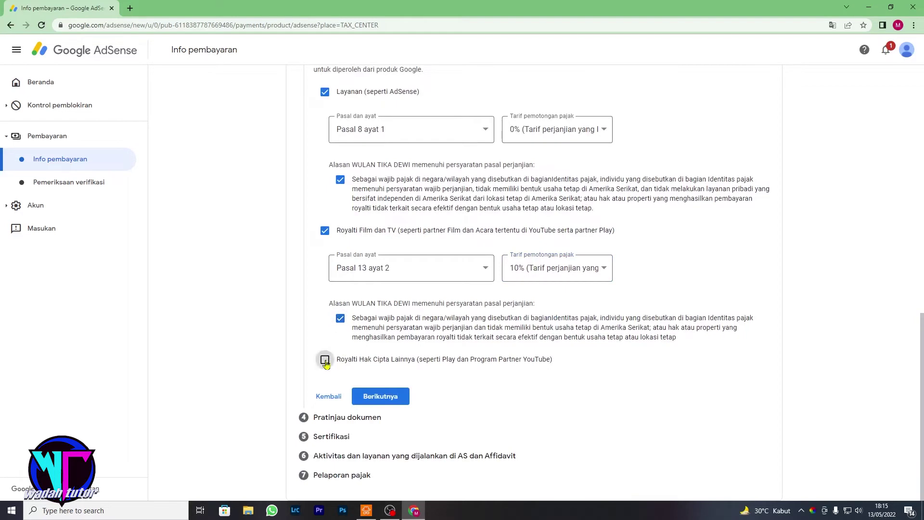
{"action": "left_click", "coordinate": [449, 396]}
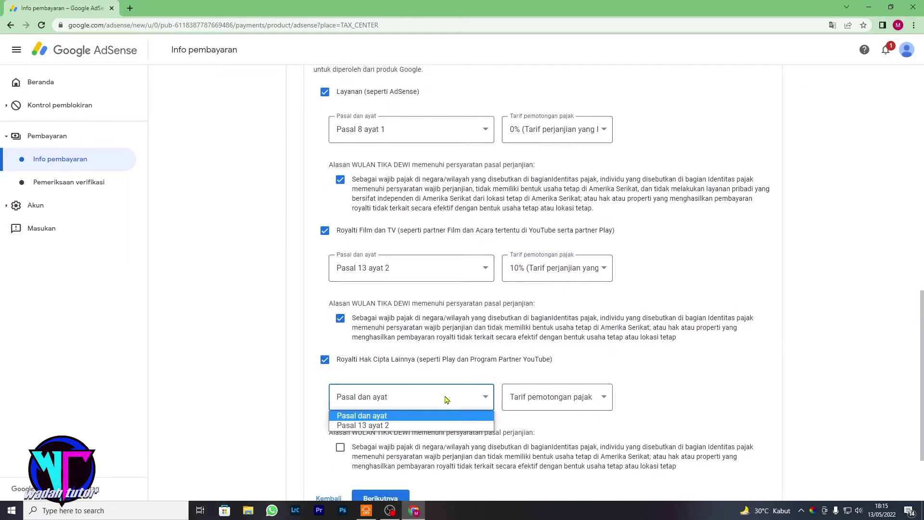
{"action": "left_click", "coordinate": [435, 426]}
{"action": "left_click", "coordinate": [599, 399]}
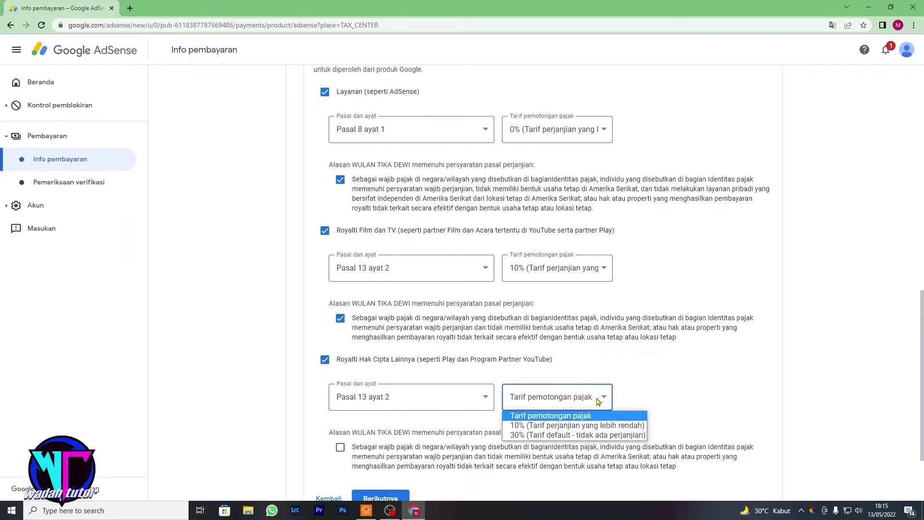
{"action": "left_click", "coordinate": [591, 430]}
{"action": "scroll", "coordinate": [596, 423], "scroll_direction": "down", "scroll_amount": 2}
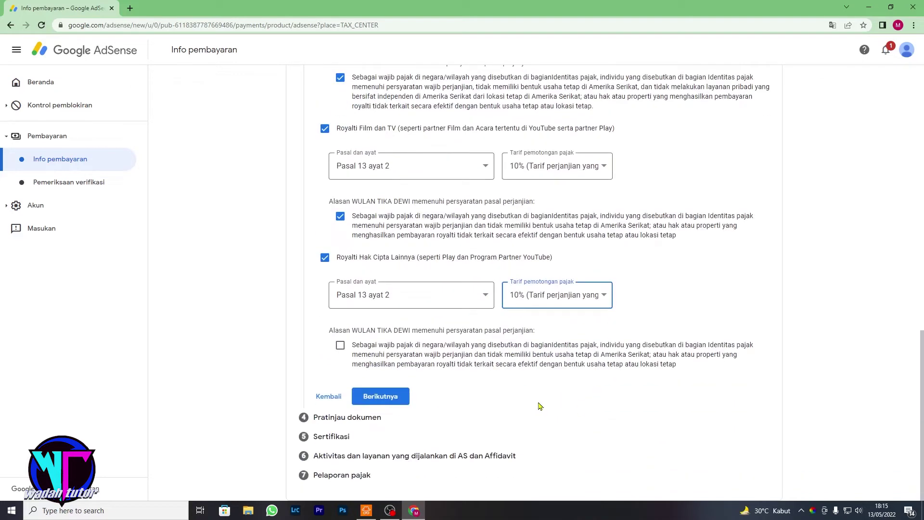
{"action": "left_click", "coordinate": [341, 347]}
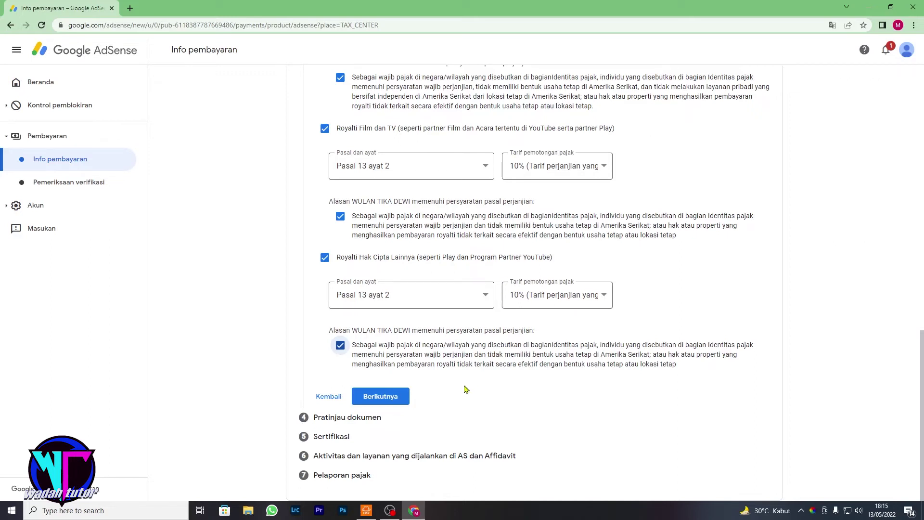
{"action": "left_click", "coordinate": [394, 399]}
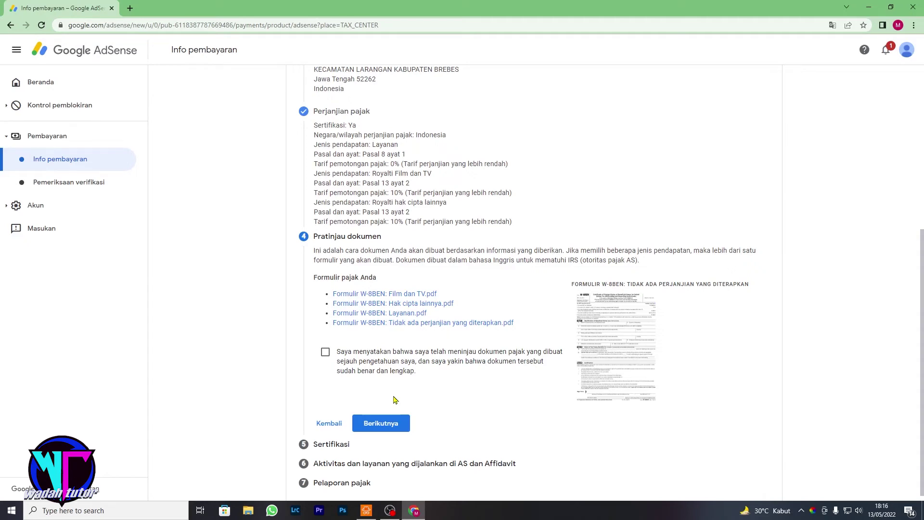
Tick the 'Saya menyatakan bahwa…' review declaration for the four W-8BEN PDFs and proceed.
{"action": "scroll", "coordinate": [403, 213], "scroll_direction": "up", "scroll_amount": 2}
{"action": "scroll", "coordinate": [403, 214], "scroll_direction": "down", "scroll_amount": 2}
{"action": "left_click", "coordinate": [326, 359]}
{"action": "scroll", "coordinate": [415, 359], "scroll_direction": "down", "scroll_amount": 1}
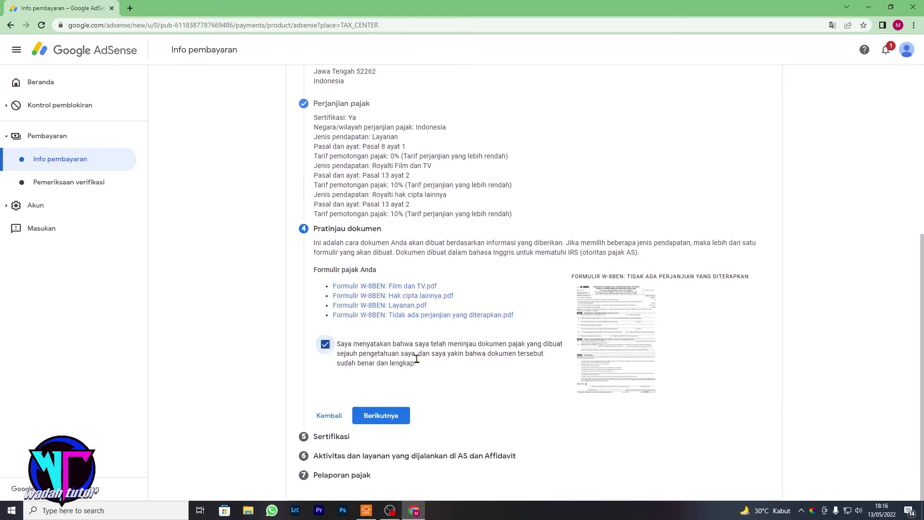
{"action": "left_click", "coordinate": [402, 415]}
{"action": "scroll", "coordinate": [485, 326], "scroll_direction": "down", "scroll_amount": 3}
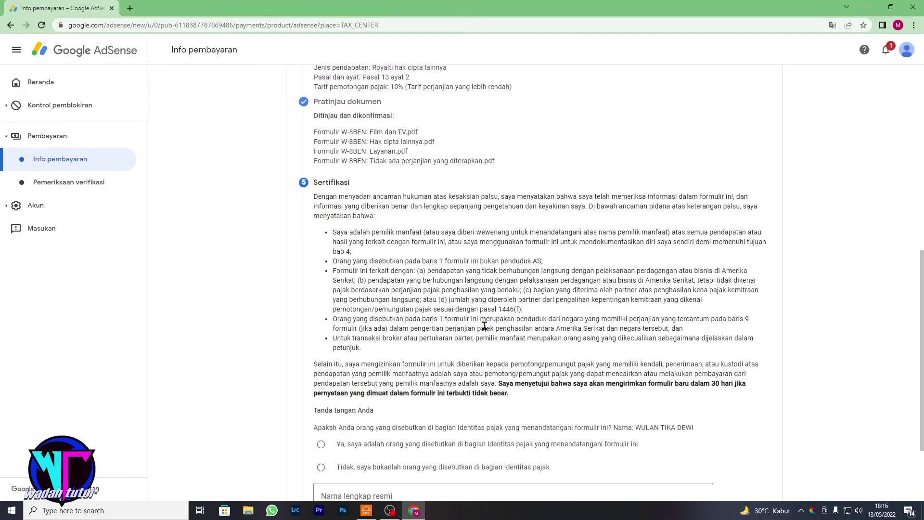
Sign the certification by entering the taxpayer's full legal name in Nama lengkap resmi.
{"action": "scroll", "coordinate": [485, 326], "scroll_direction": "down", "scroll_amount": 1}
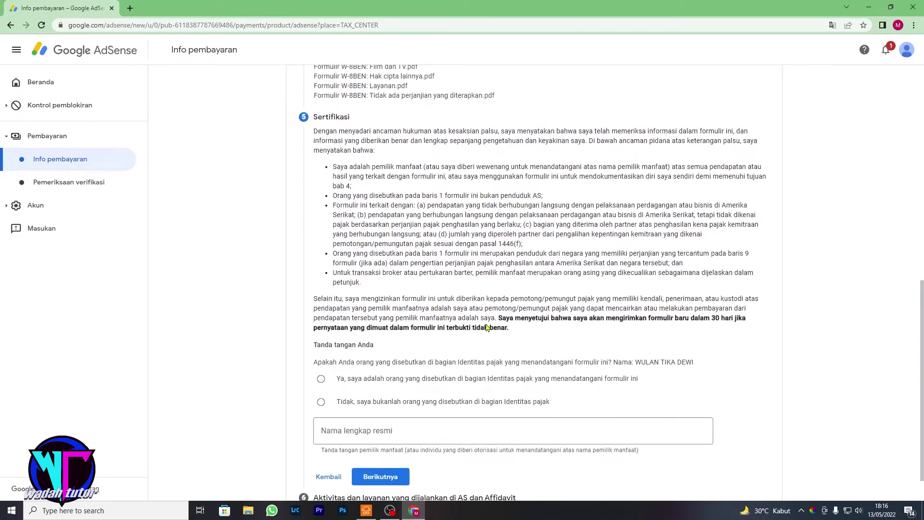
{"action": "scroll", "coordinate": [486, 327], "scroll_direction": "down", "scroll_amount": 1}
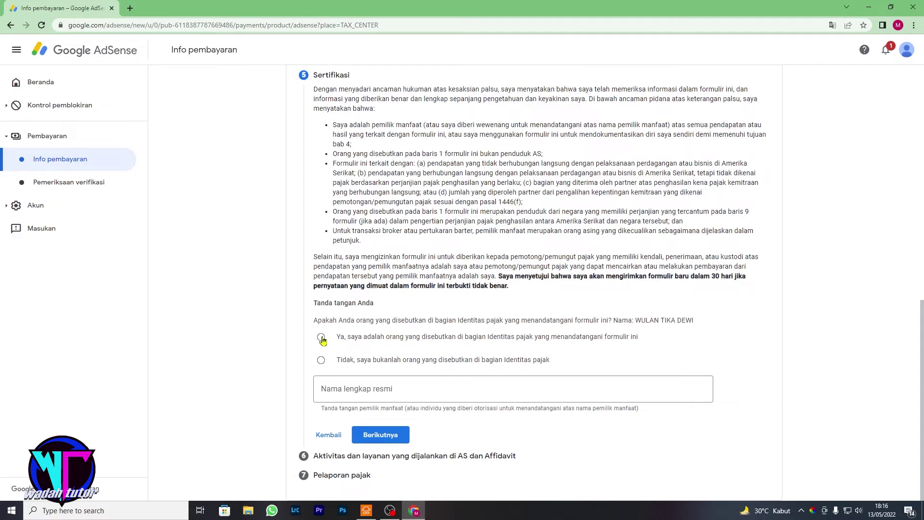
{"action": "left_click", "coordinate": [379, 393]}
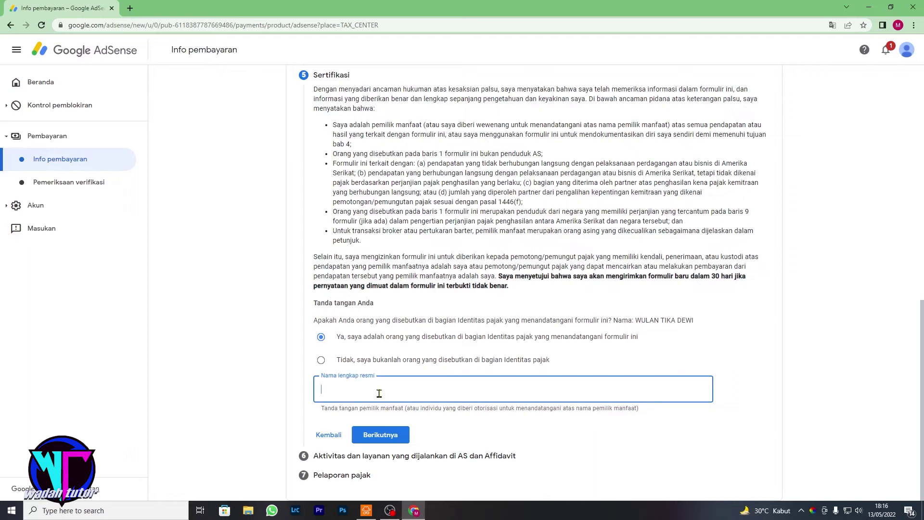
Review the completed certification and continue to the US activities and affidavit step.
{"action": "scroll", "coordinate": [438, 224], "scroll_direction": "up", "scroll_amount": 8}
{"action": "scroll", "coordinate": [437, 224], "scroll_direction": "up", "scroll_amount": 3}
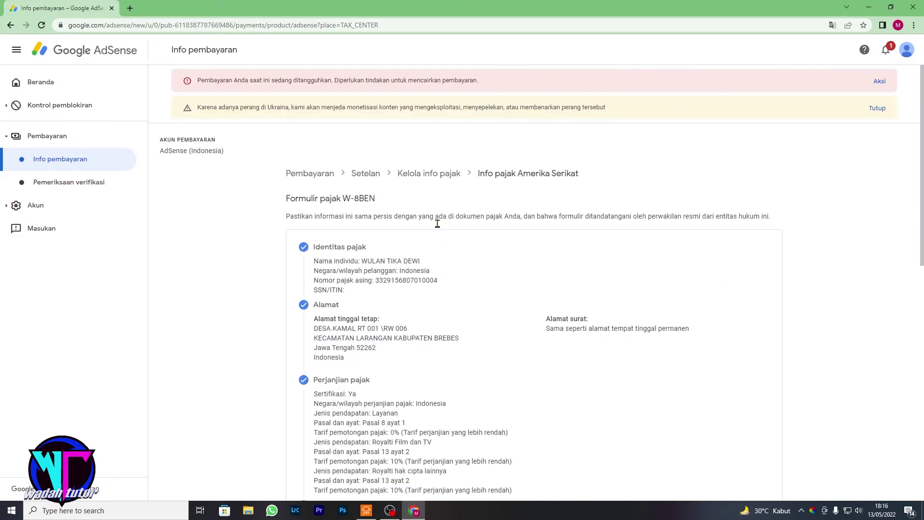
{"action": "scroll", "coordinate": [439, 225], "scroll_direction": "down", "scroll_amount": 10}
{"action": "scroll", "coordinate": [439, 226], "scroll_direction": "down", "scroll_amount": 1}
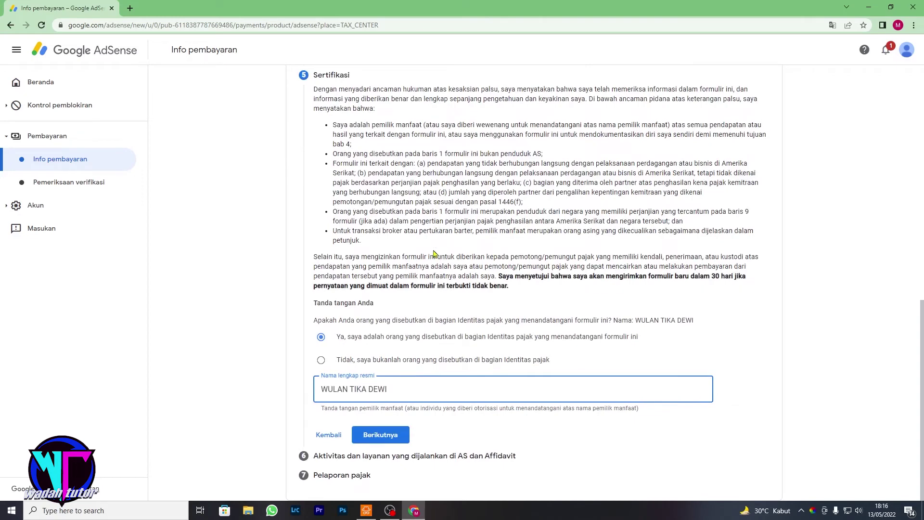
{"action": "scroll", "coordinate": [417, 330], "scroll_direction": "up", "scroll_amount": 3}
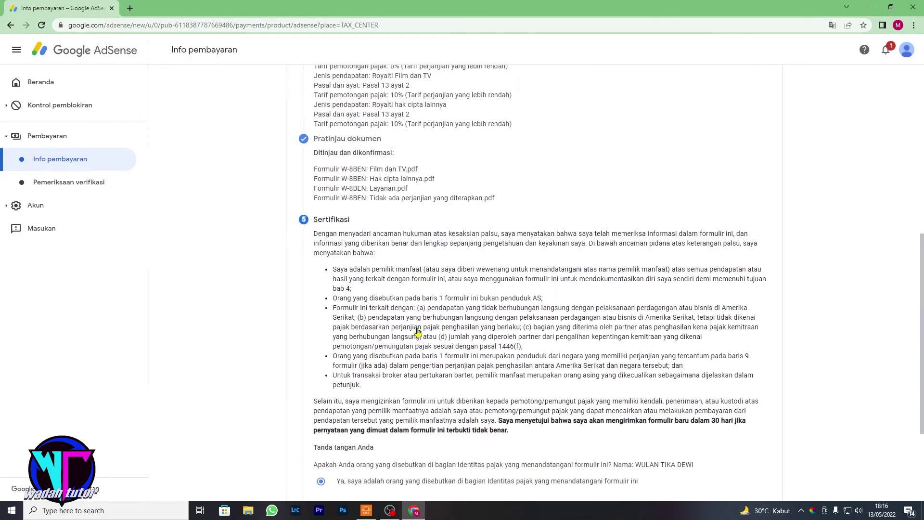
{"action": "scroll", "coordinate": [417, 327], "scroll_direction": "up", "scroll_amount": 3}
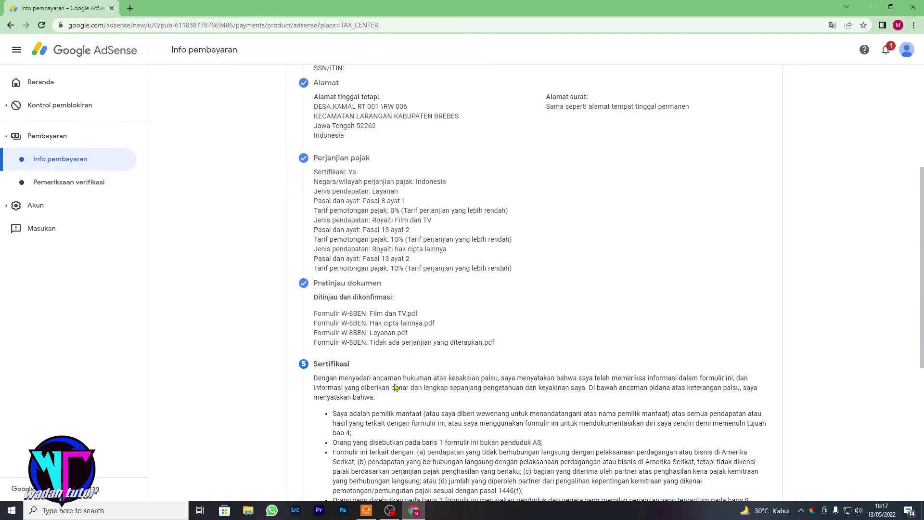
{"action": "scroll", "coordinate": [395, 387], "scroll_direction": "down", "scroll_amount": 6}
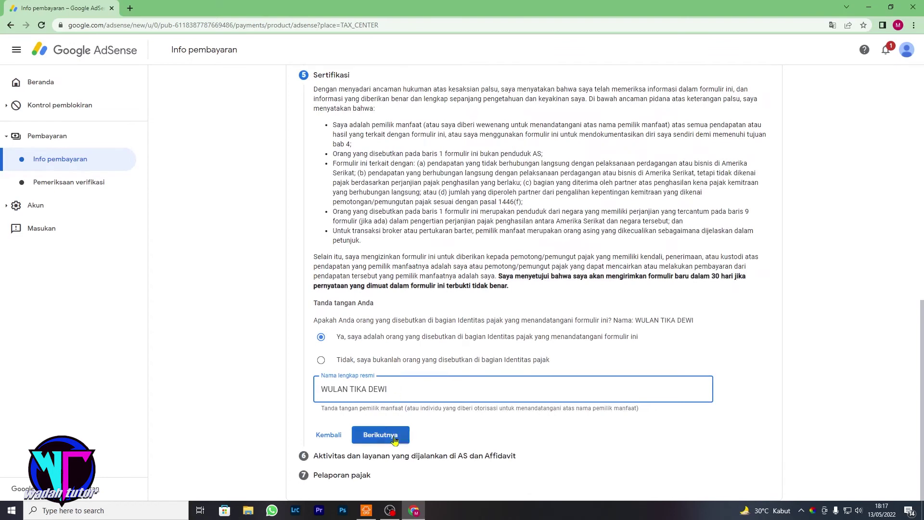
{"action": "left_click", "coordinate": [395, 439]}
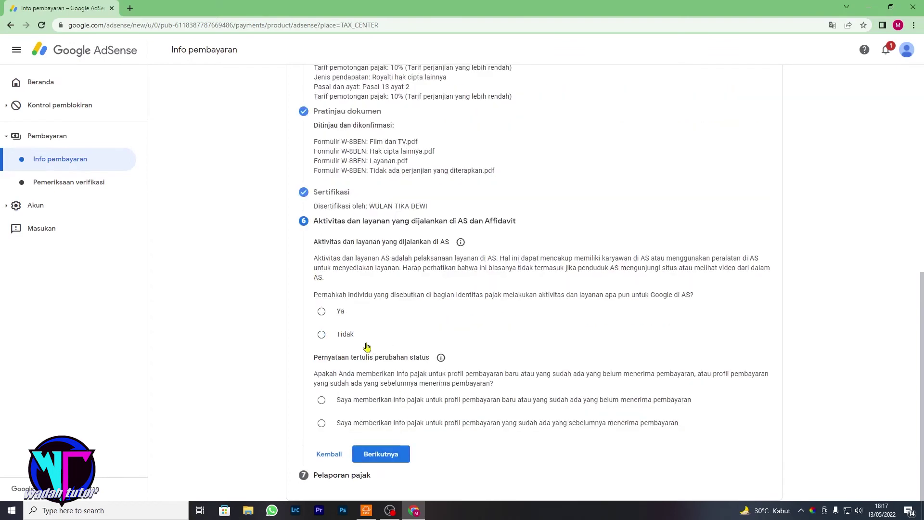